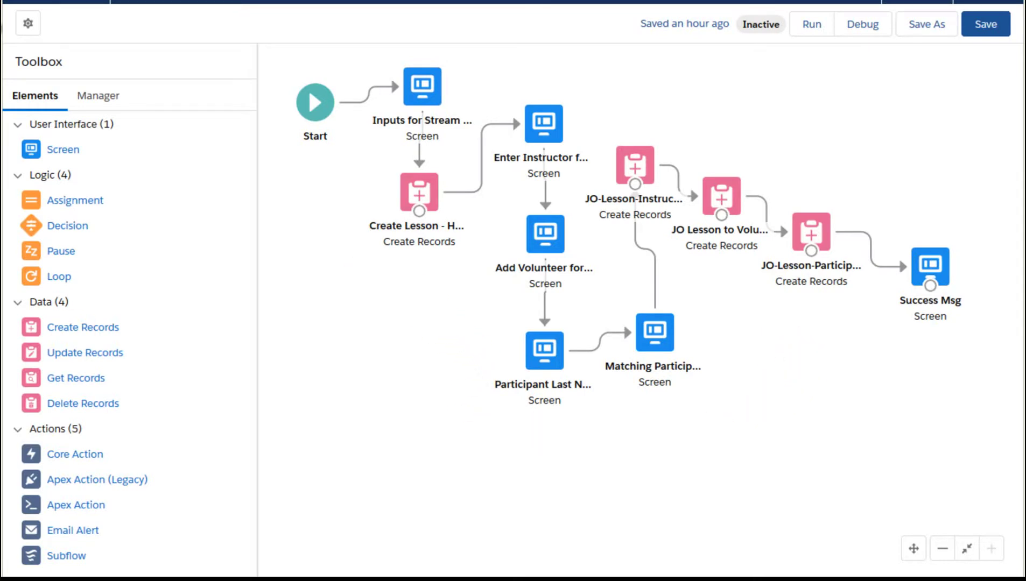
Step: Switch from the lesson-creation flow to the Google Slides diagram of HS Session, Lesson Participant, Contacts and Horse
key("alt+Tab")
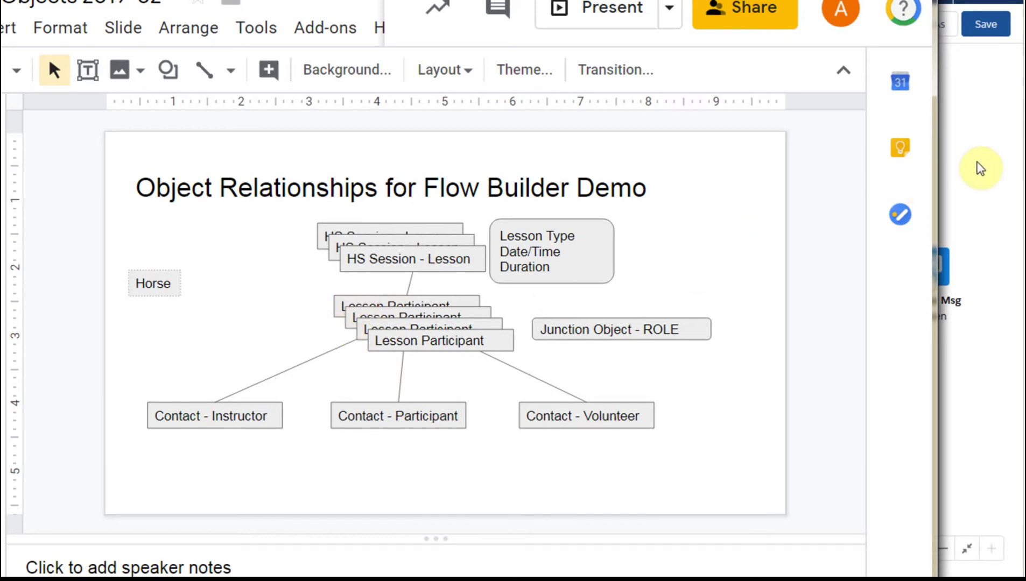
Step: Return to the inactive lesson flow with its three junction-object create-records steps and Success Msg
left_click(995, 152)
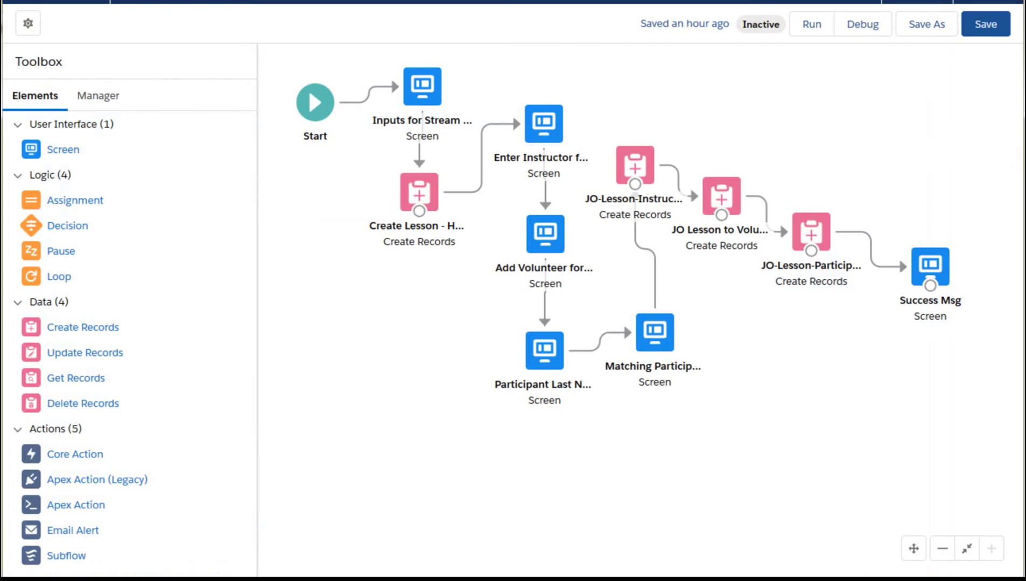